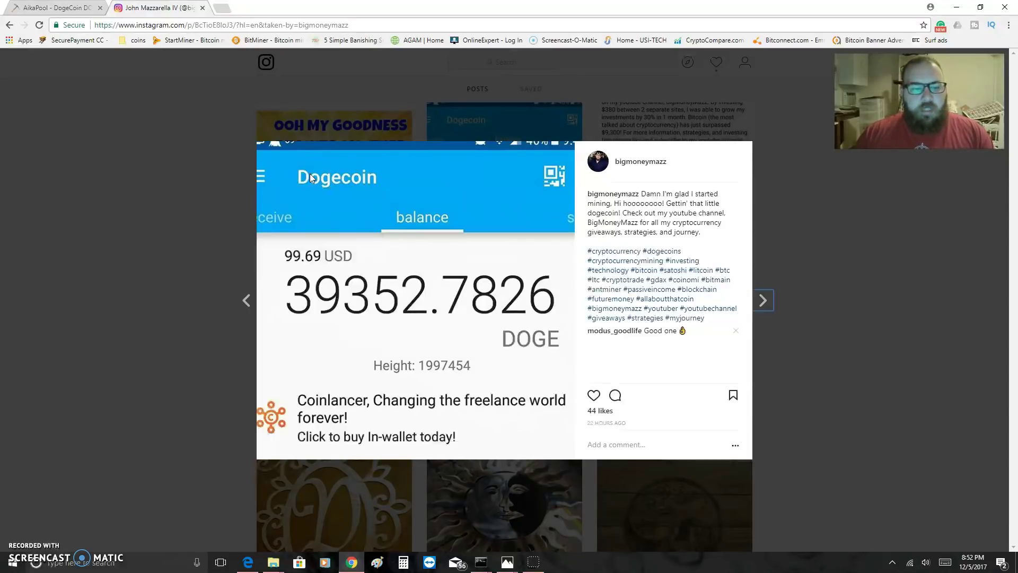
Step: Switch to the AikaPool DogeCoin dashboard and browse the Pools-by-algorithm list
click(51, 8)
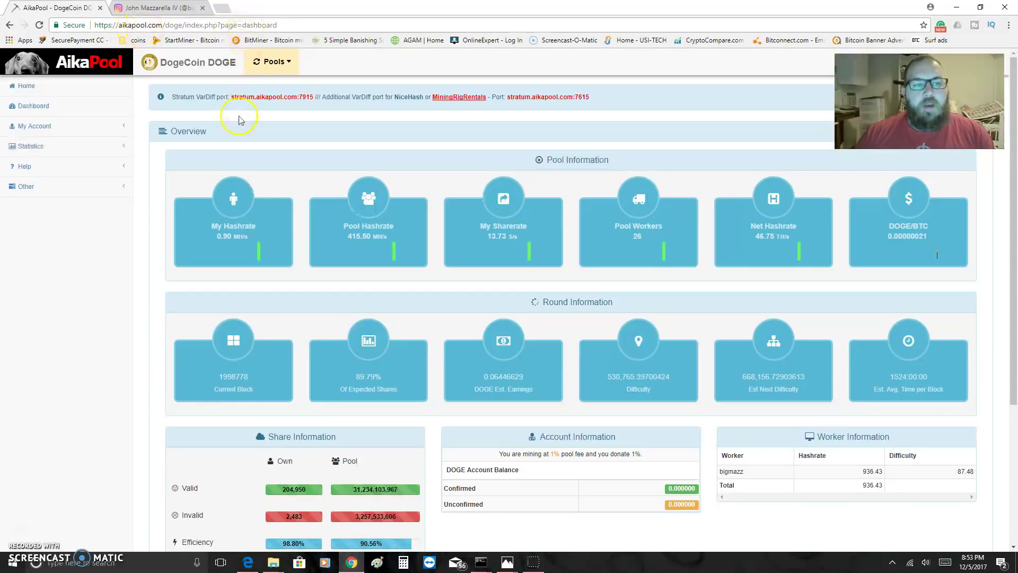
click(274, 62)
mouse_move(281, 86)
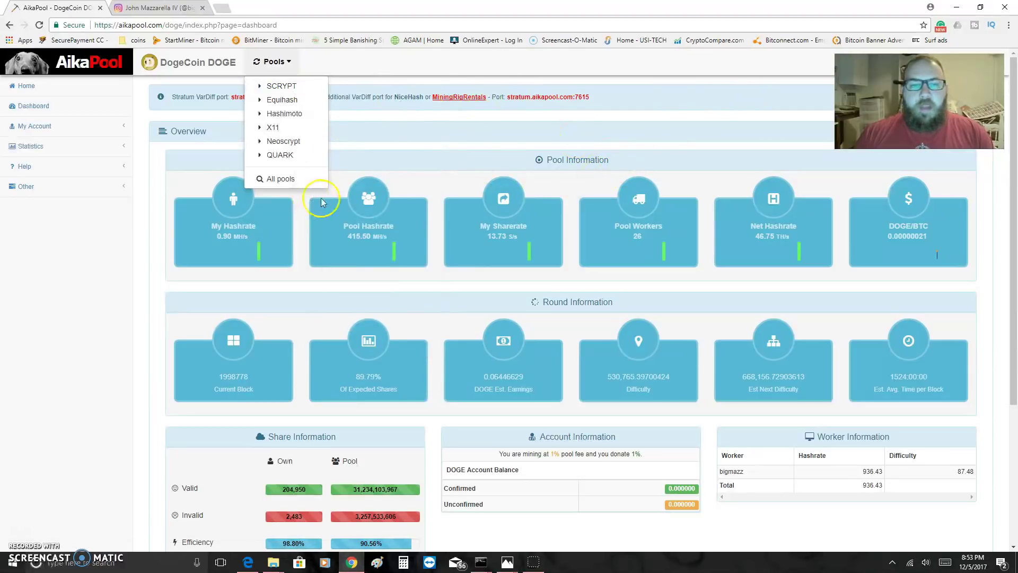
click(112, 292)
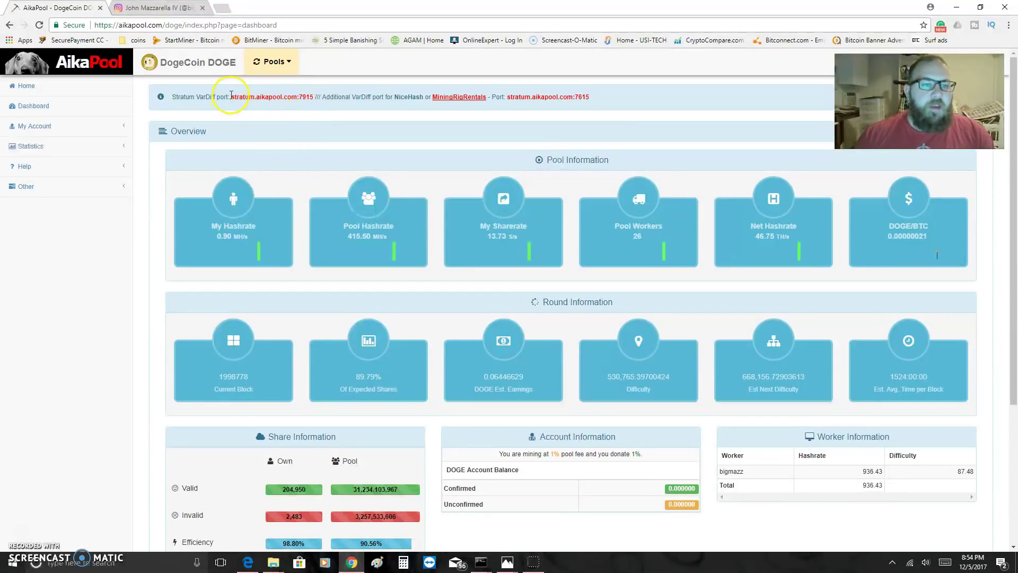
Step: Highlight the stratum address stratum.aikapool.com:7915 and bring up the Moonlander miner photo
drag(231, 96, 315, 97)
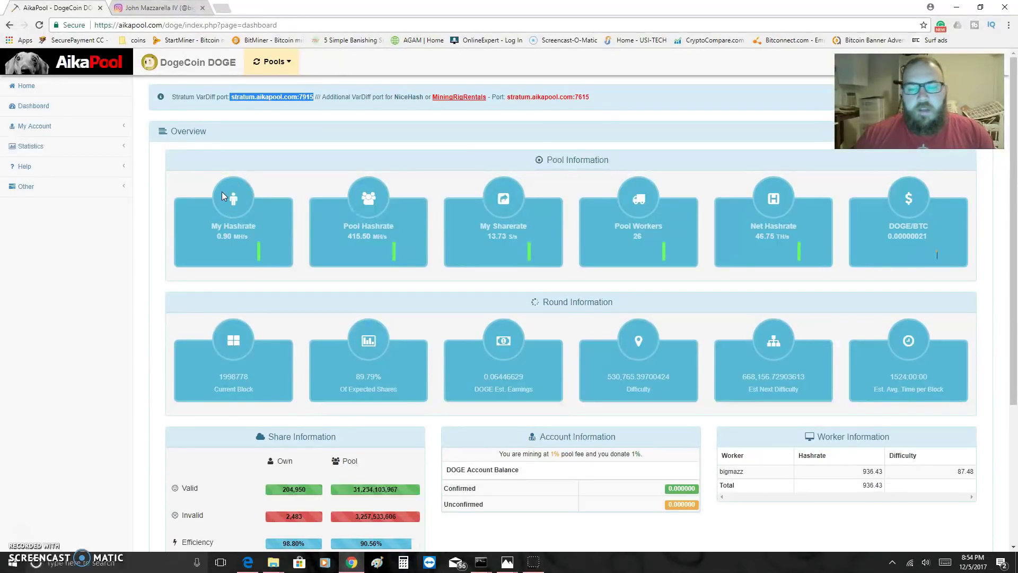
click(277, 176)
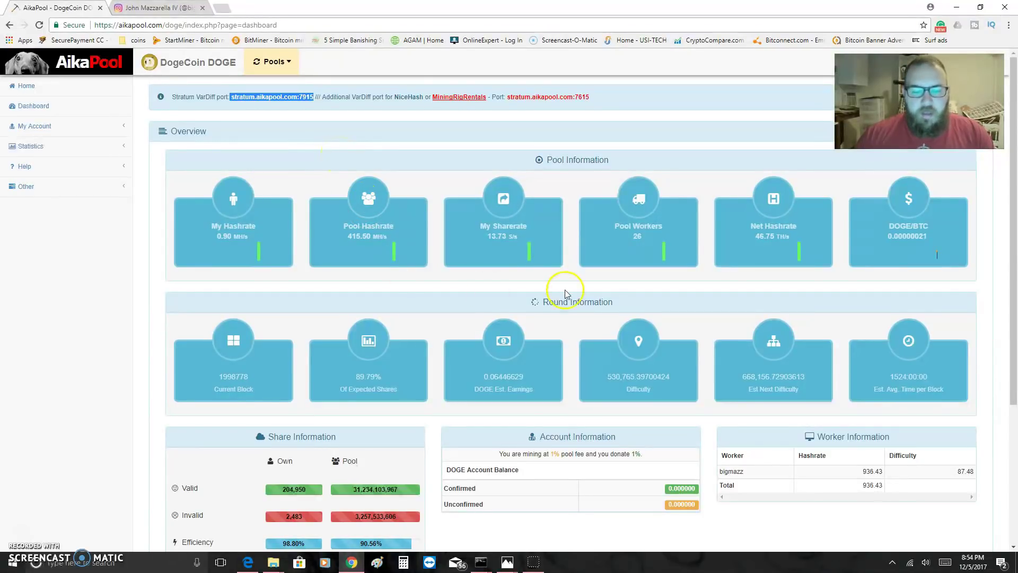
click(470, 521)
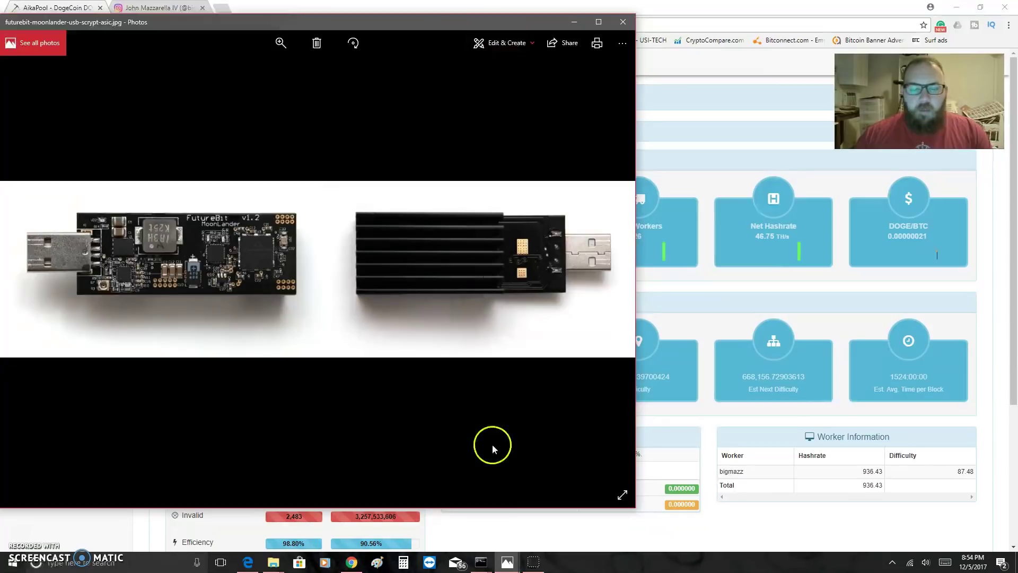
Step: Show the Gridseed miner photo, then minimize both miner photos
click(507, 562)
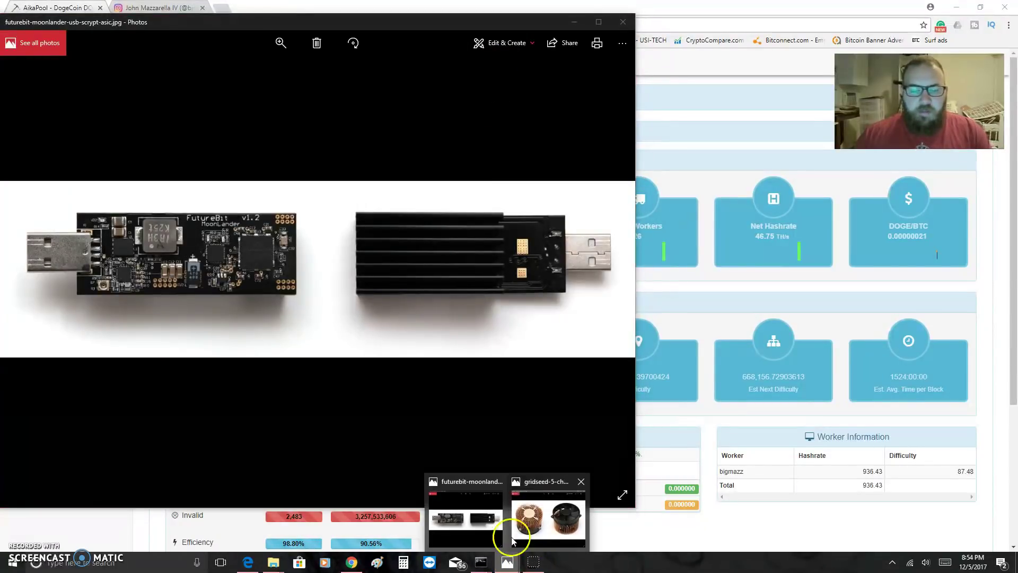
click(549, 516)
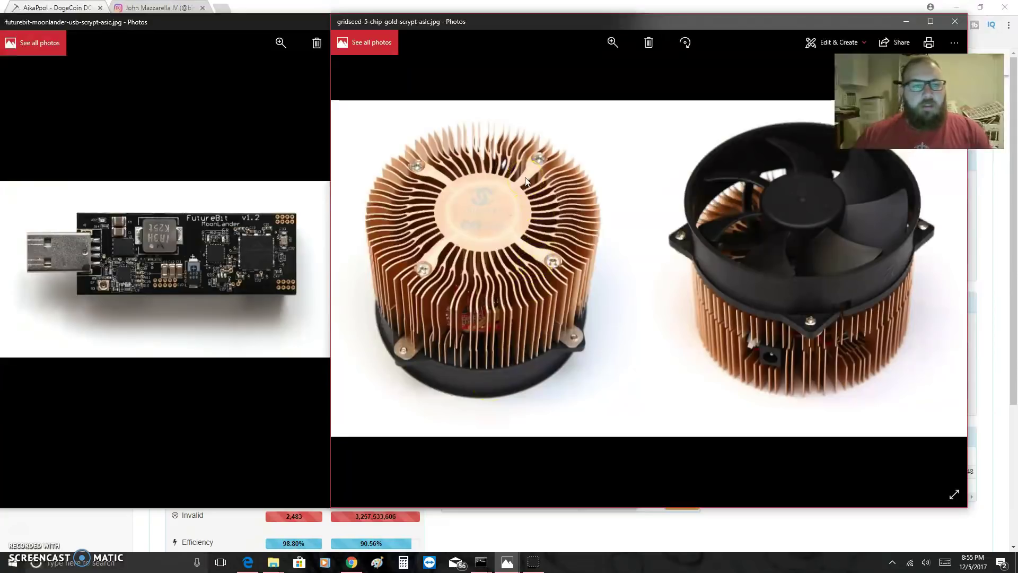
click(911, 21)
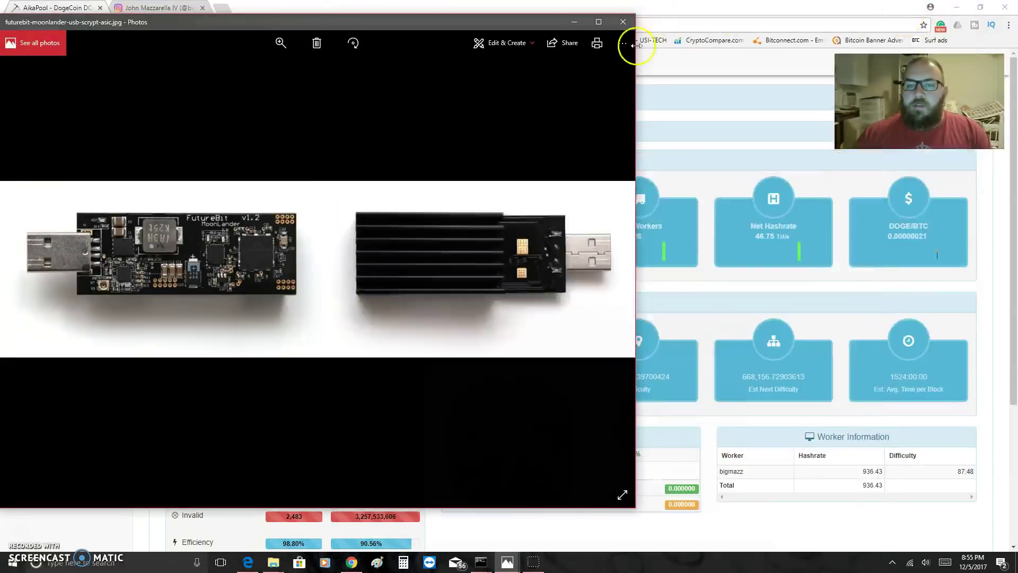
click(576, 21)
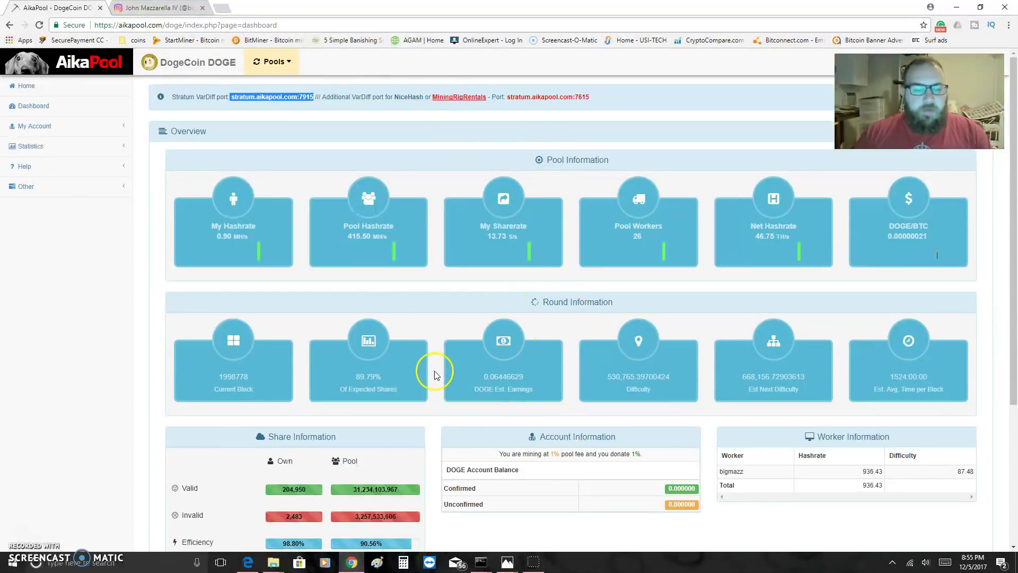
Step: Bring the cgminer-3-7-2-gridseed-windows-alt folder window to the front
click(273, 562)
click(303, 488)
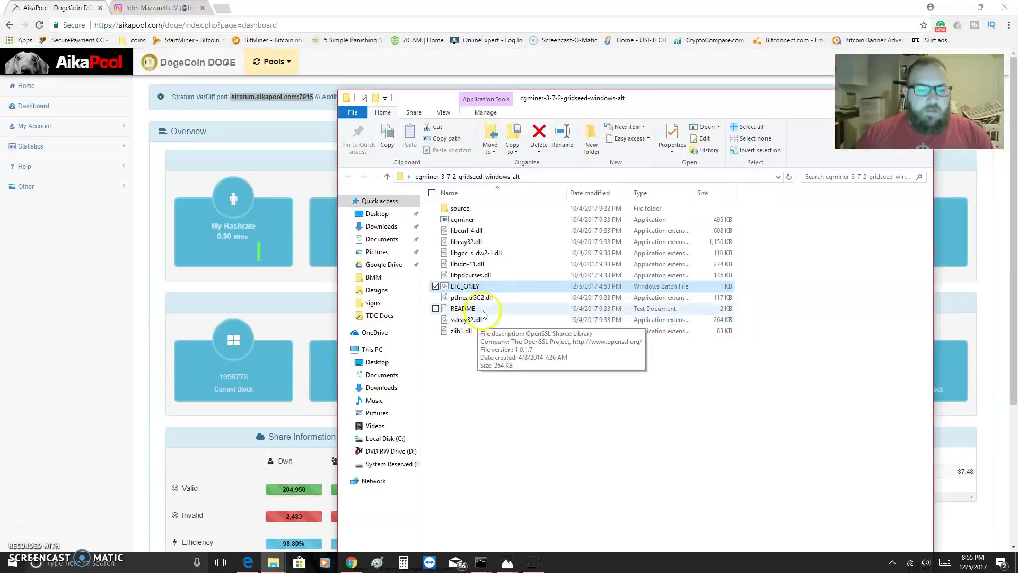
Step: Edit LTC_ONLY in Notepad, highlighting its stratum URL and freq=800 value
right_click(483, 288)
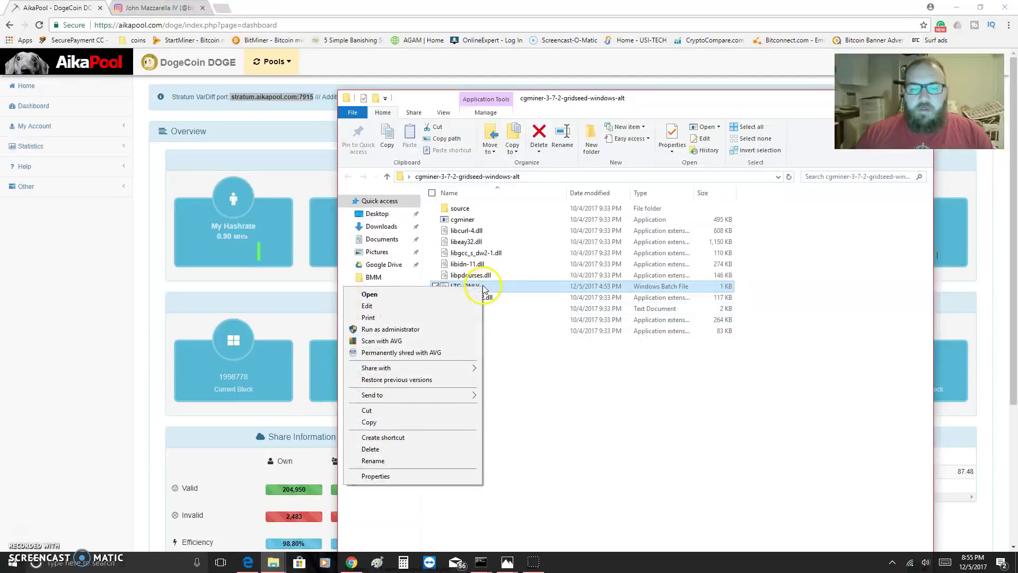
click(448, 305)
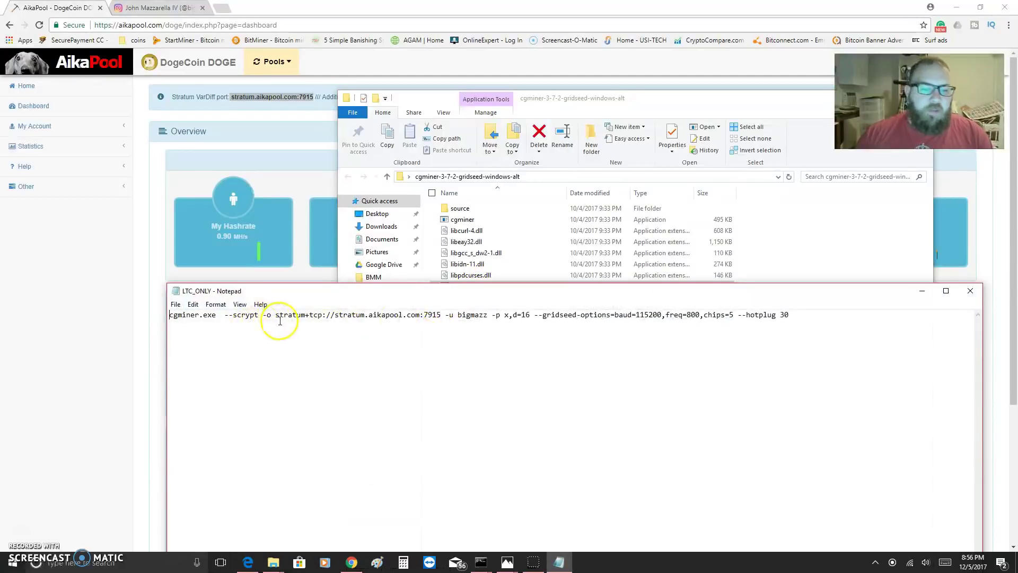
drag(278, 315, 442, 317)
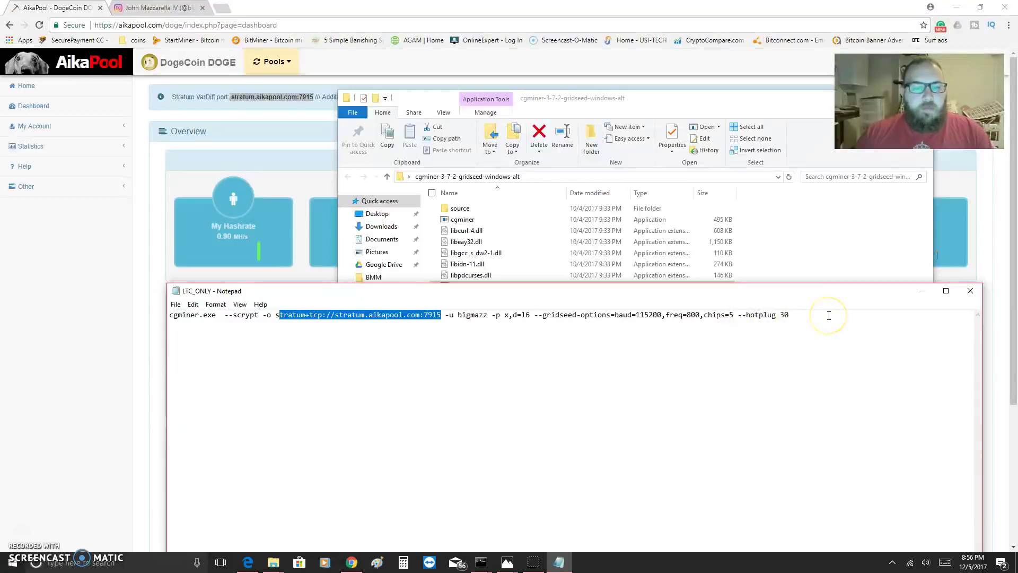
double_click(694, 315)
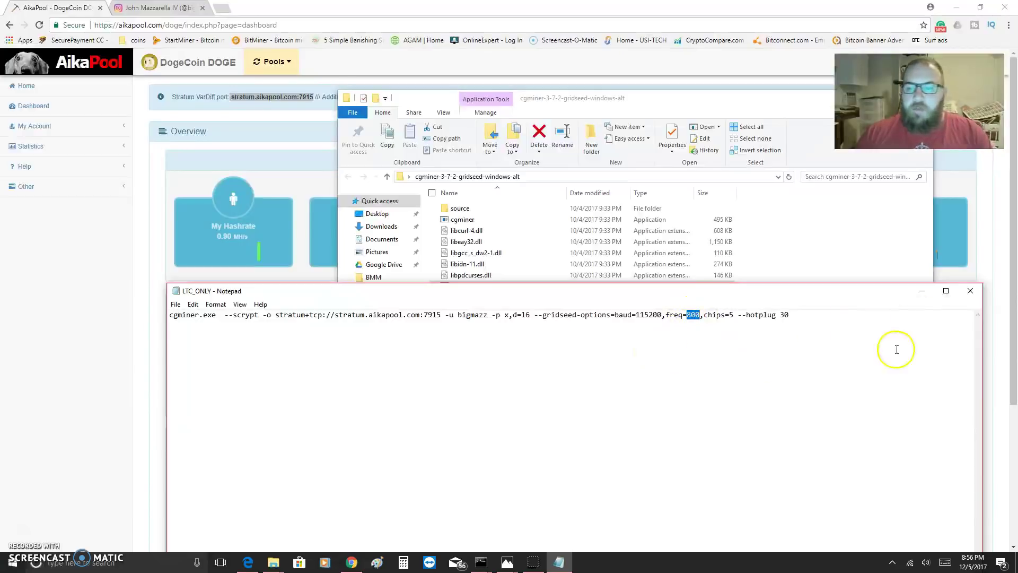
click(480, 562)
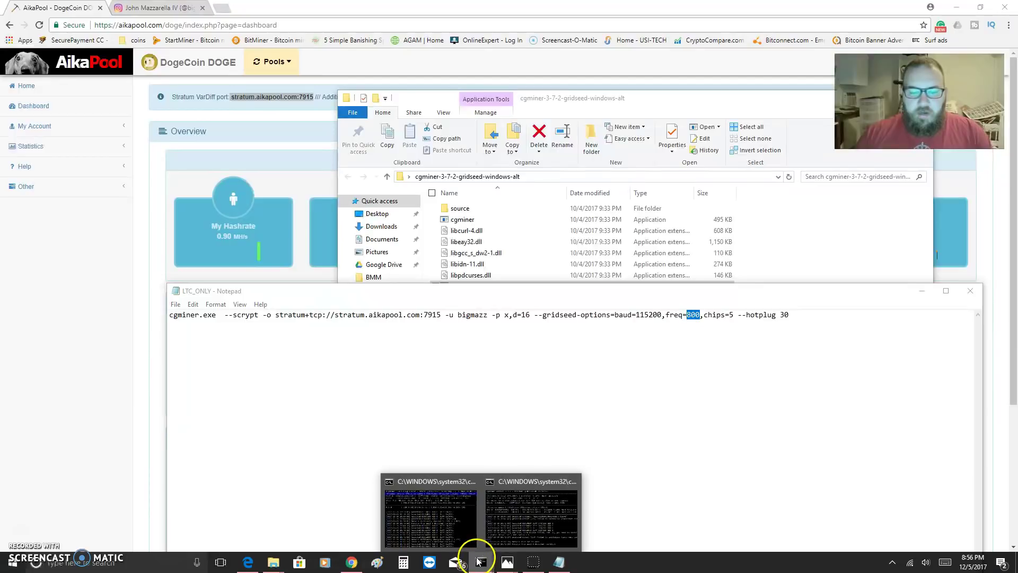
Step: View the BFGminer and cgminer consoles, then minimize them and the LTC_ONLY editor
click(516, 510)
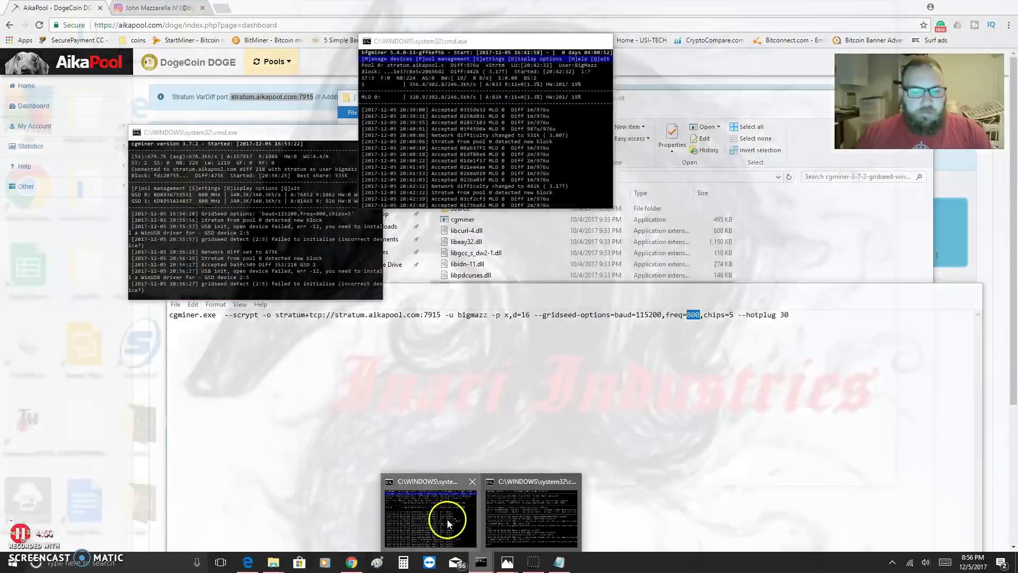
click(461, 501)
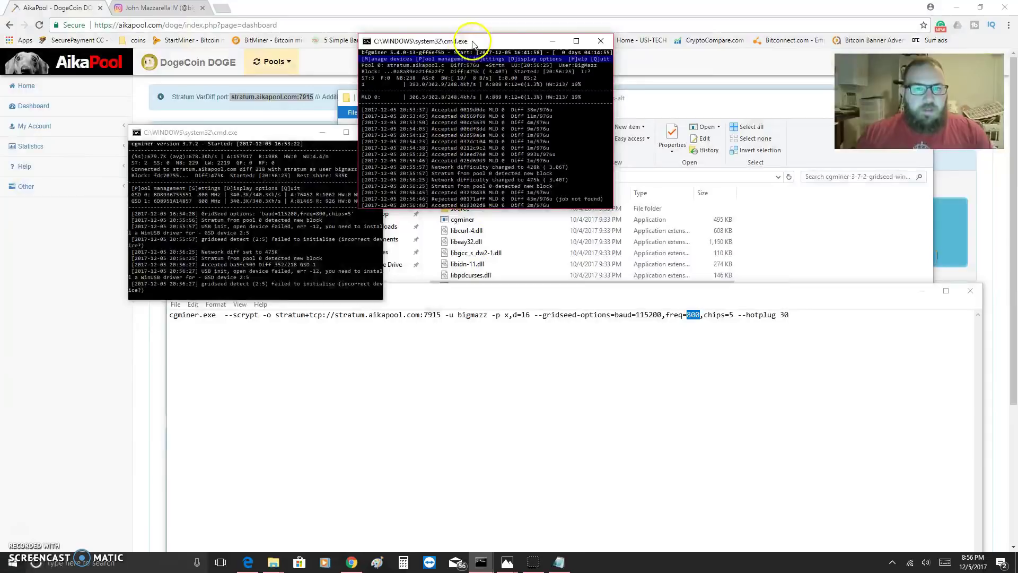
drag(472, 44, 284, 139)
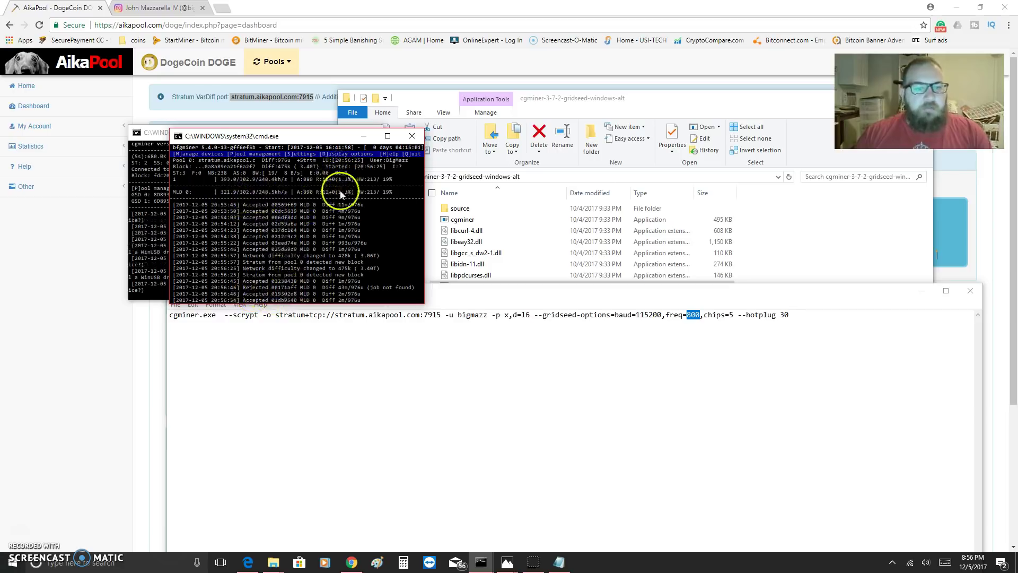
click(364, 137)
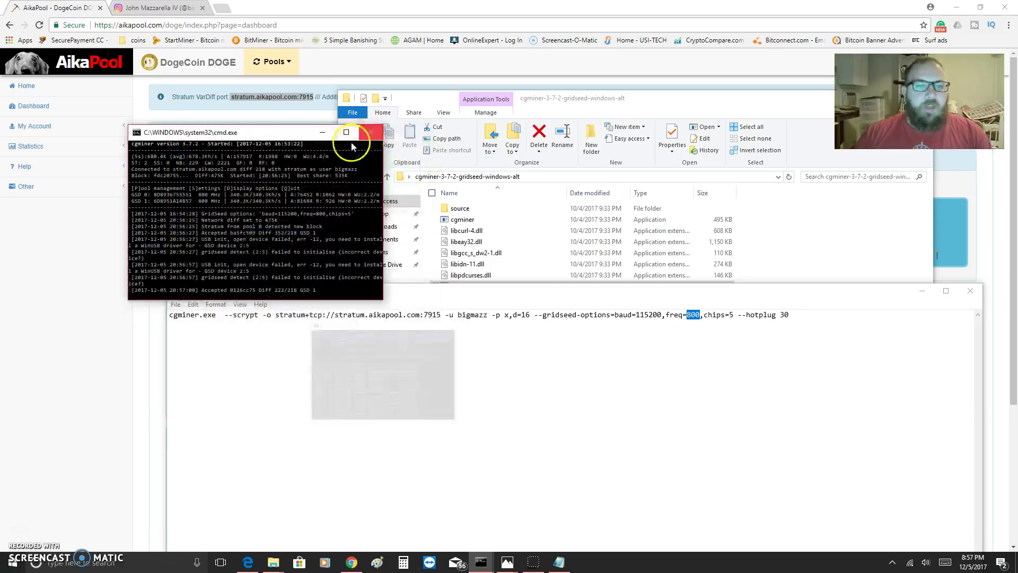
click(319, 132)
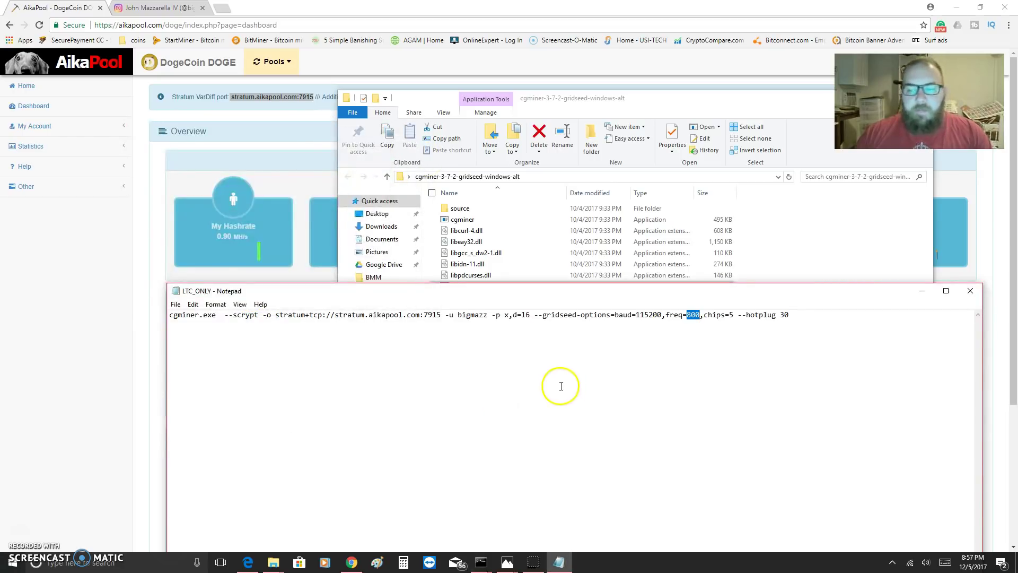
click(922, 291)
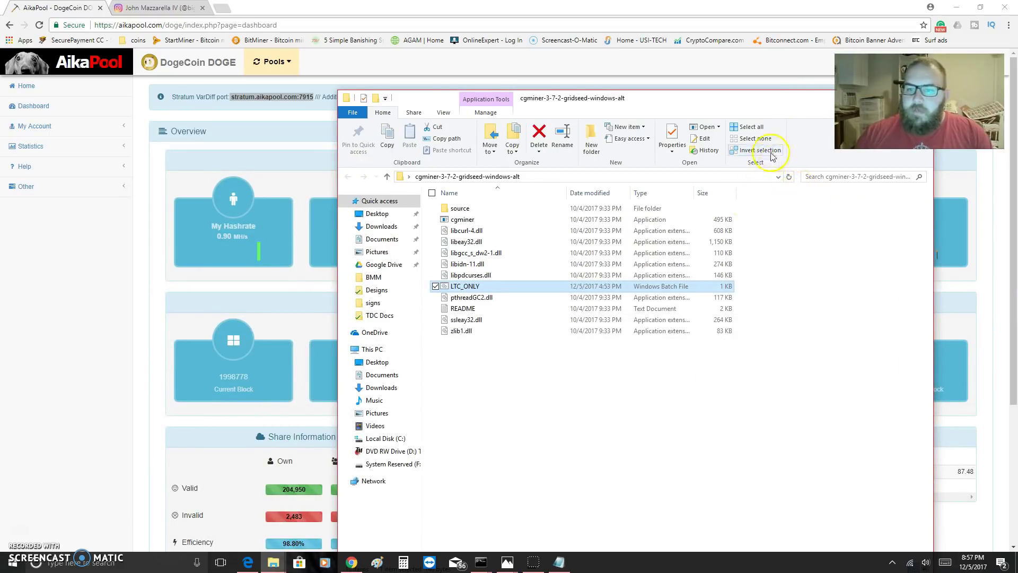
Step: Move aside and hide the cgminer folder, then show the BFgminer-FutureBit folder
drag(773, 102, 649, 186)
click(746, 182)
mouse_move(273, 563)
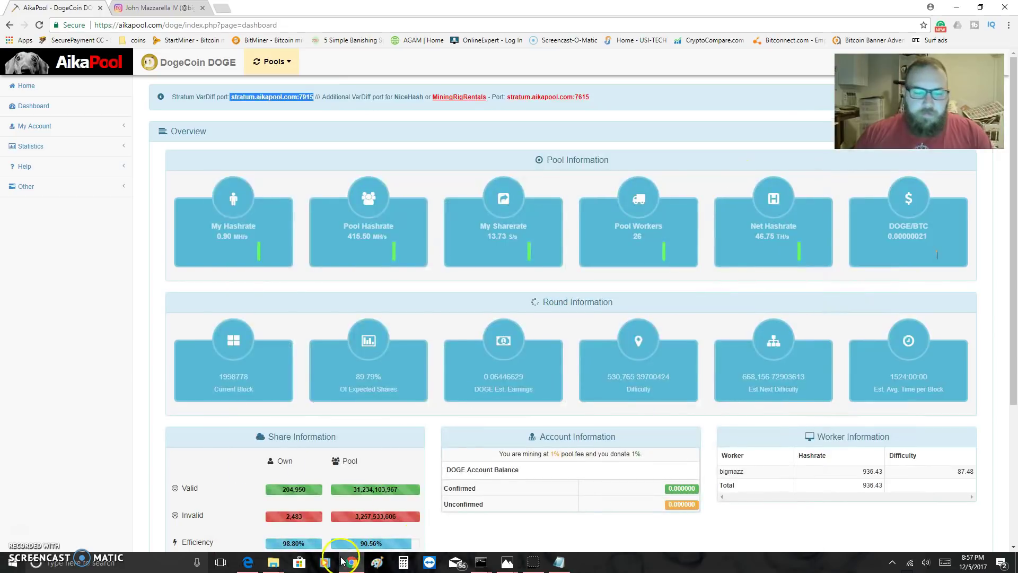
click(231, 514)
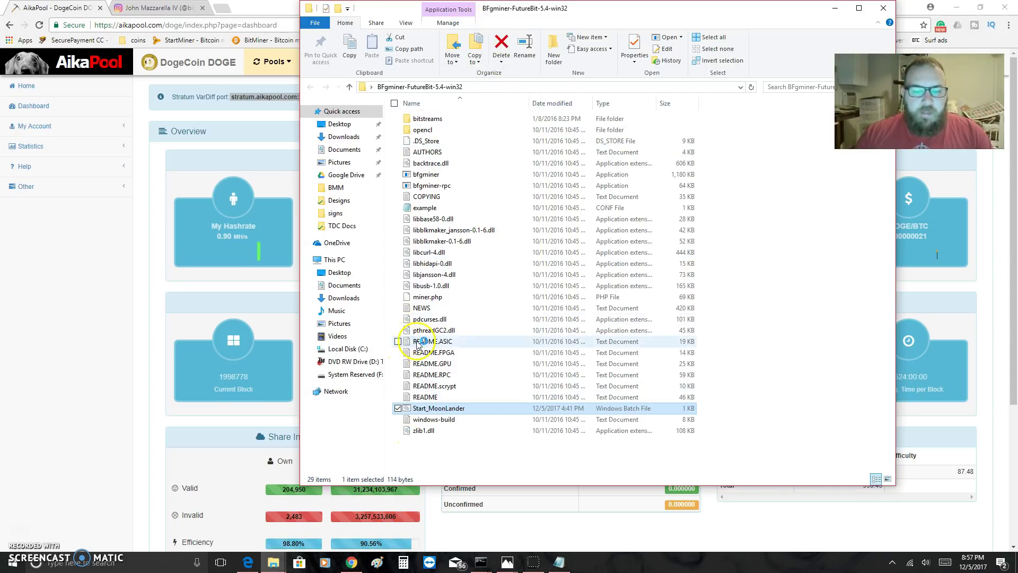
Step: Edit Start_MoonLander in Notepad and highlight stratum.aikapool.com:7915 in its command
right_click(469, 408)
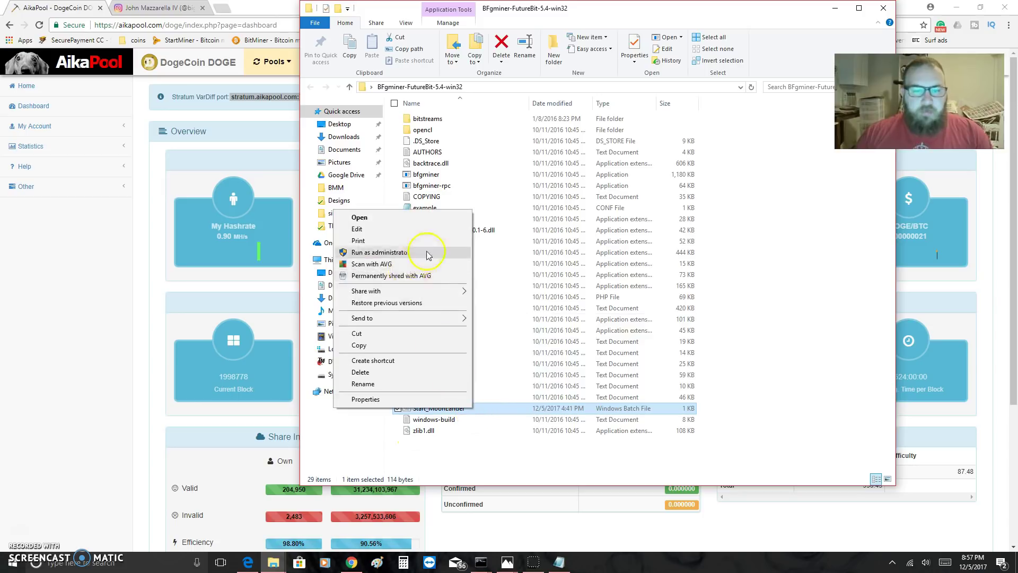
click(453, 229)
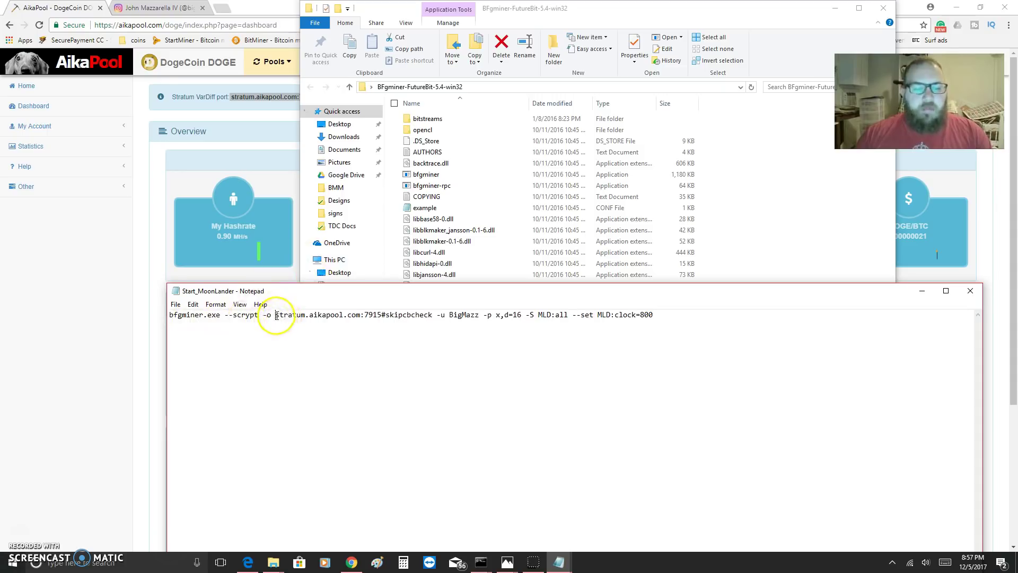
drag(275, 315, 375, 319)
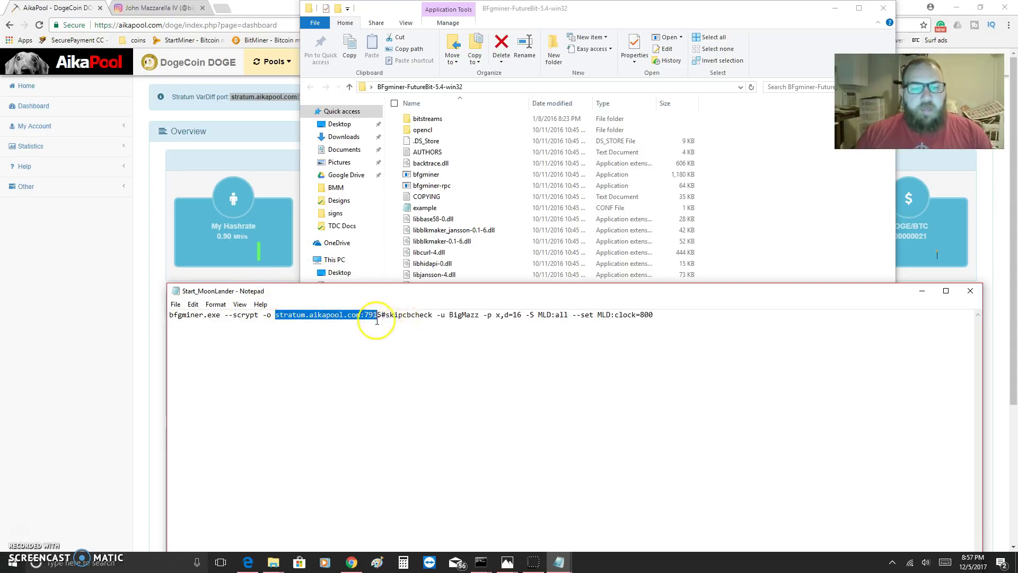
drag(377, 320, 384, 317)
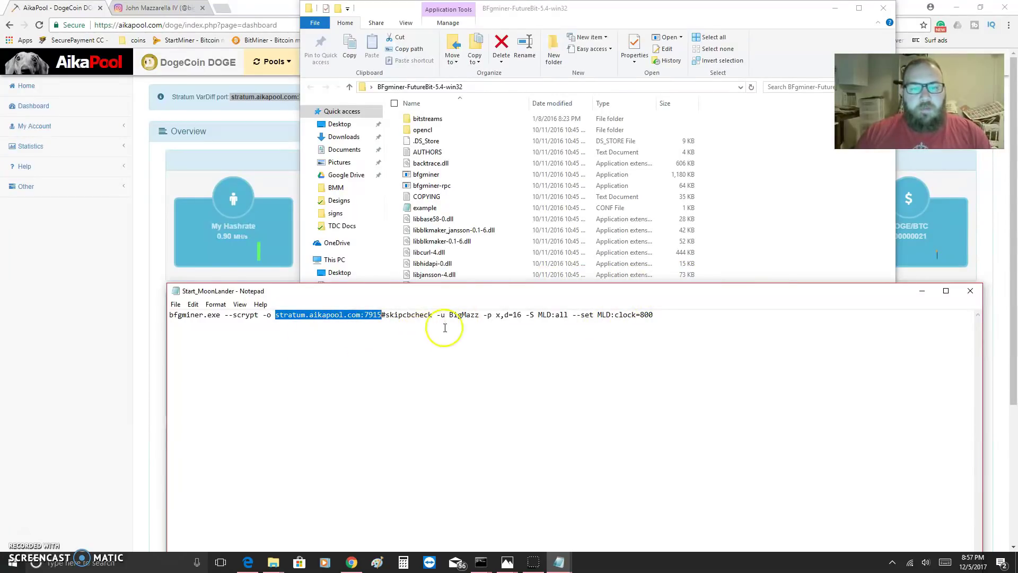
Step: Minimize the Start_MoonLander editor and the BFGminer folder window
click(923, 291)
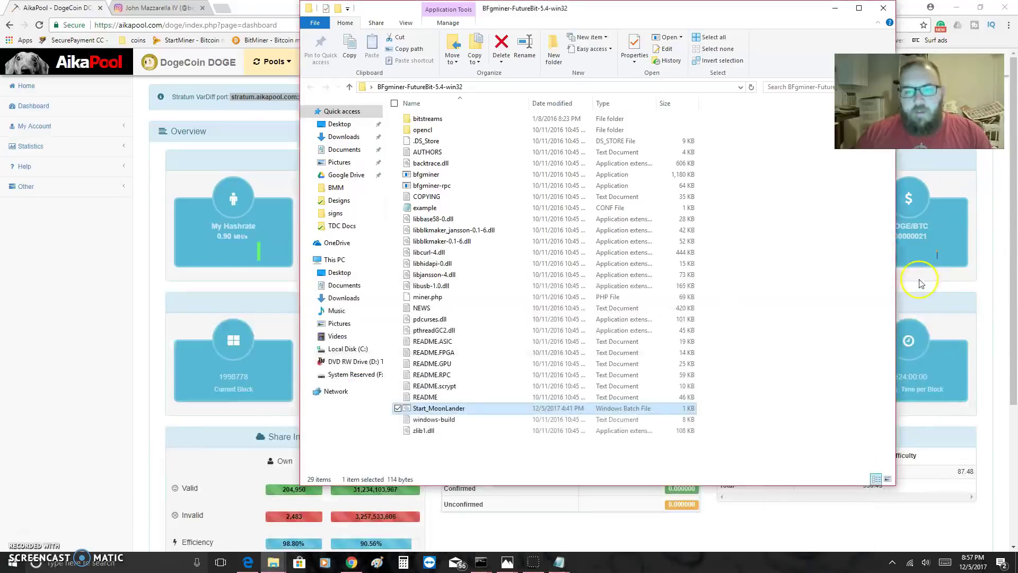
click(837, 8)
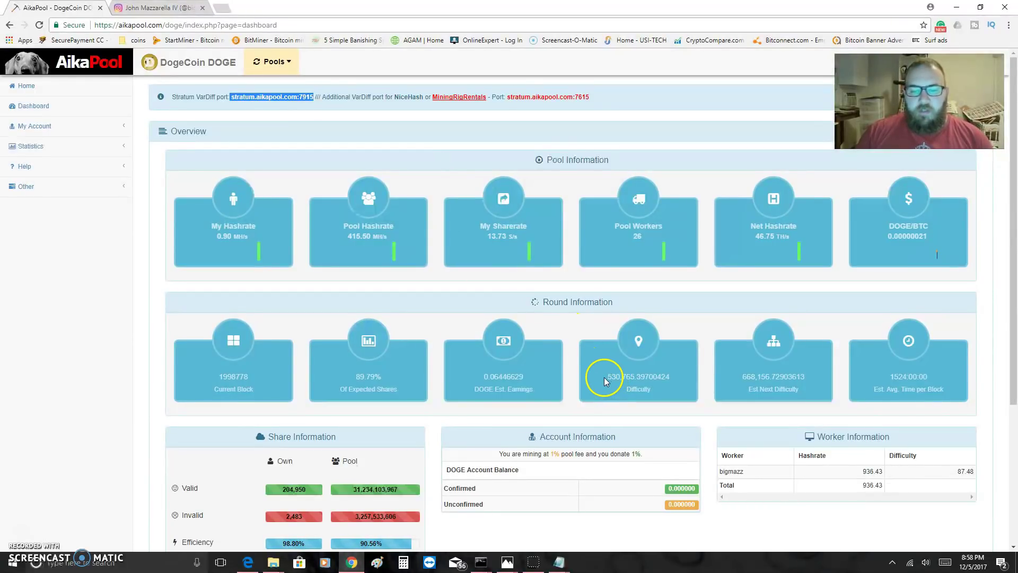
drag(604, 378, 673, 377)
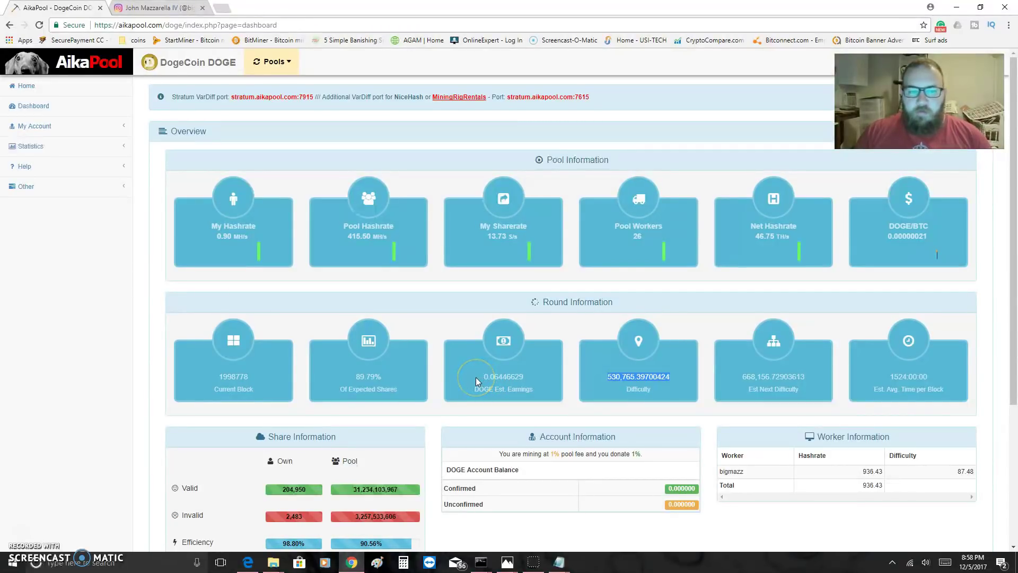
drag(475, 378, 530, 382)
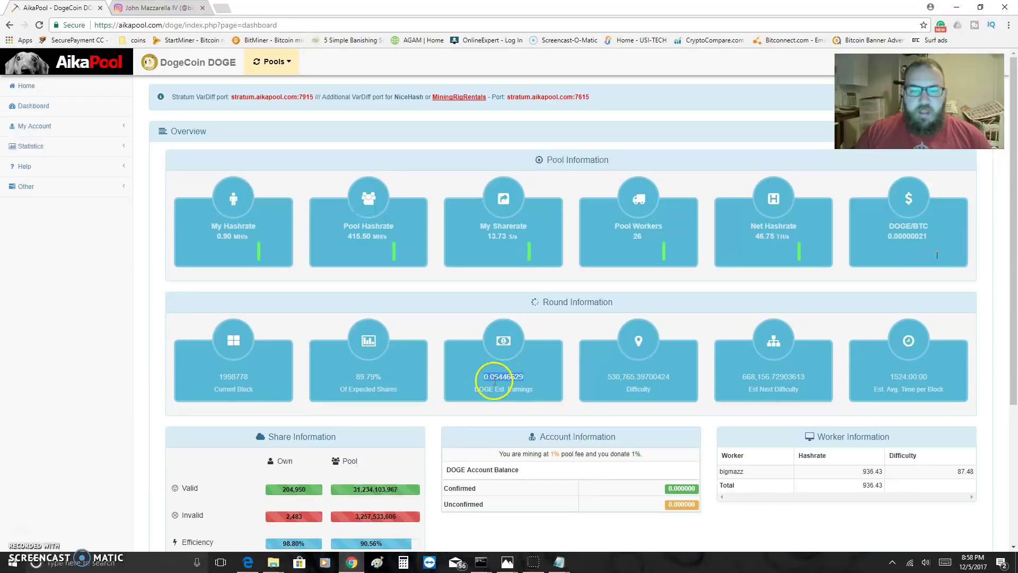